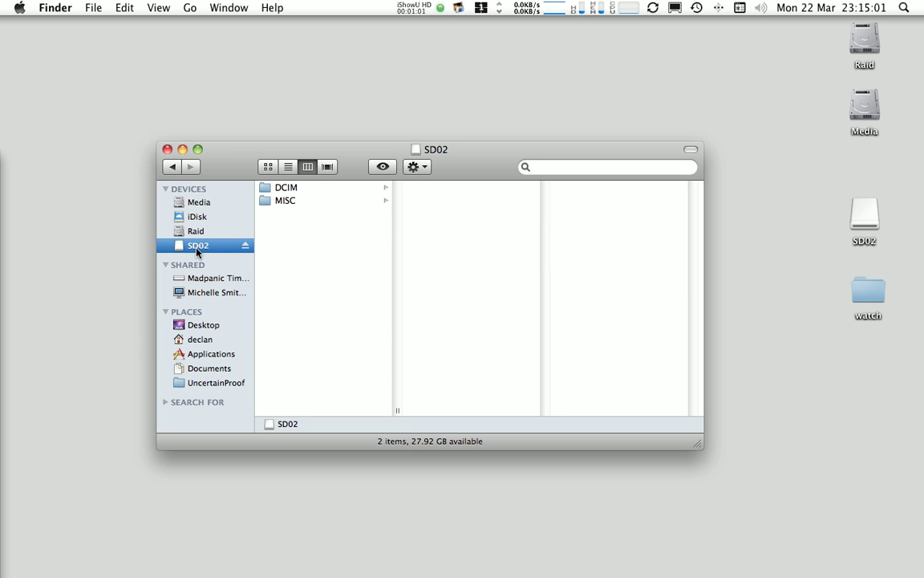
Open Log and Transfer in Final Cut Pro and bring up the SD02 card's context menu.
key(super+Tab)
key(super+Tab)
key(super+Tab)
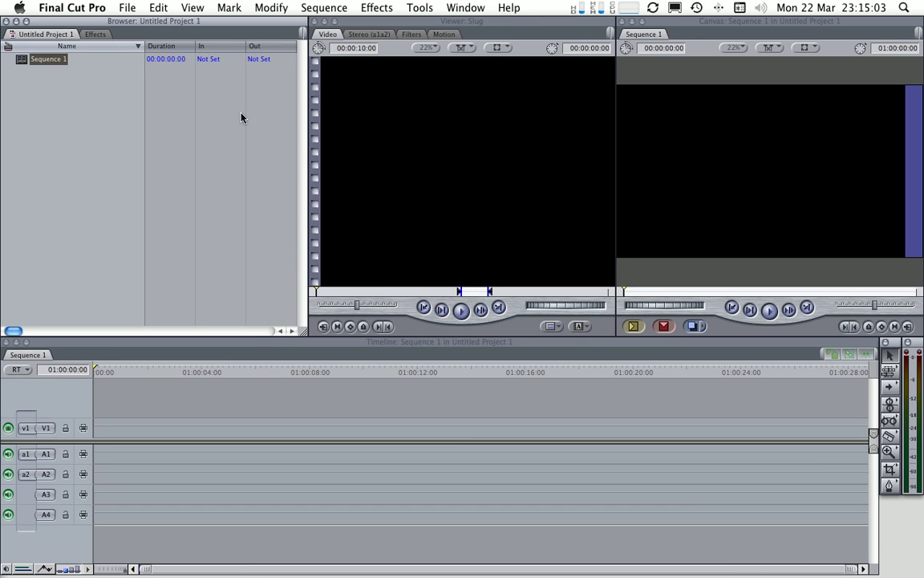
click(122, 8)
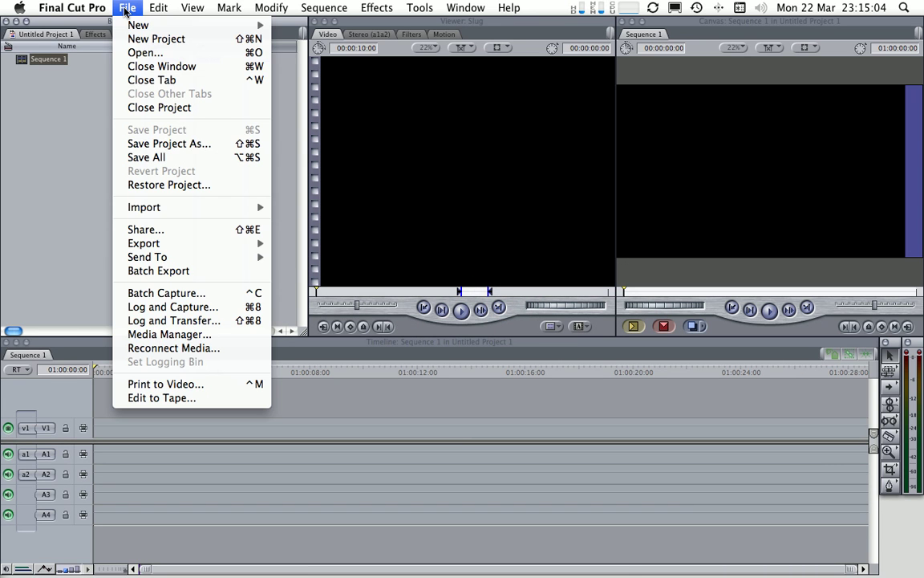
click(177, 321)
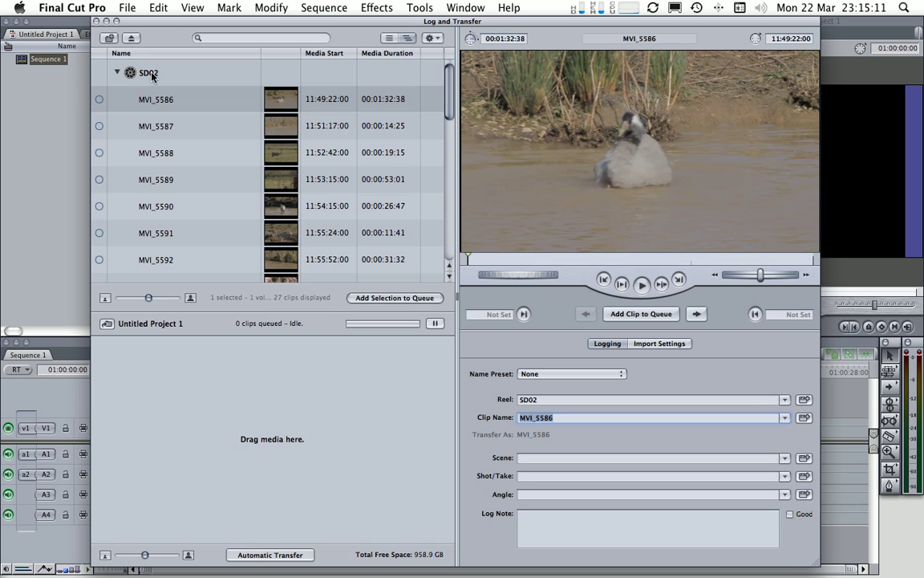
click(152, 73)
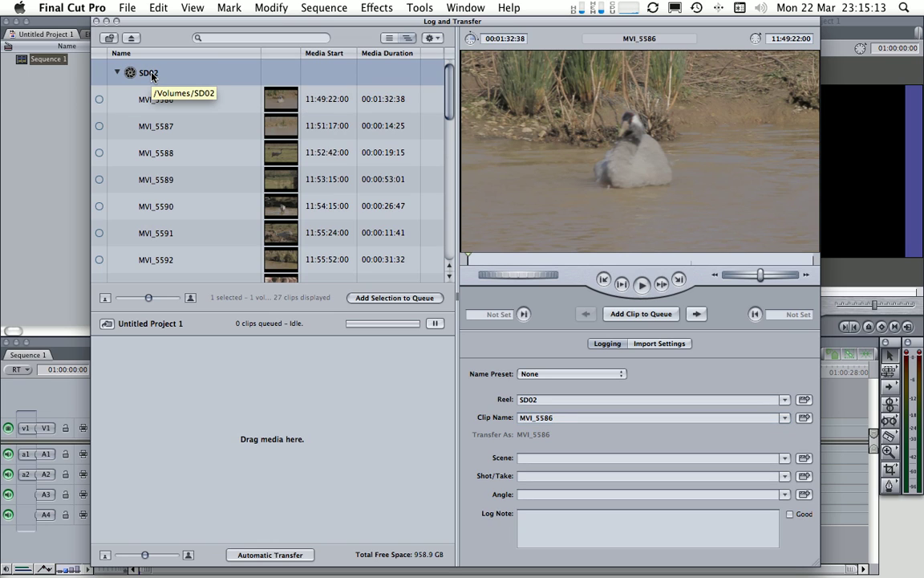
right_click(151, 75)
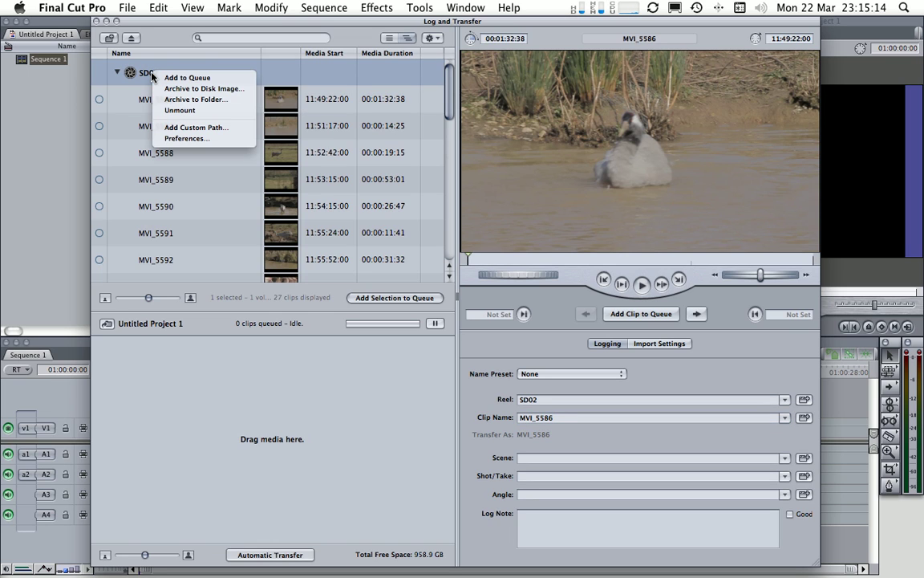
Choose Archive to Disk Image for SD02, name the file MSD0021.dmg, and save it.
click(204, 90)
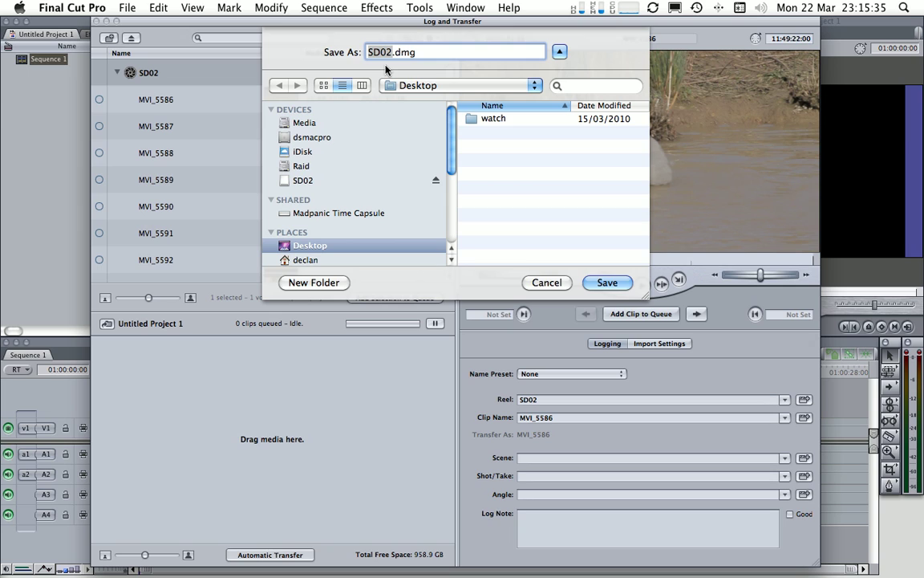
text(MM)
key(BackSpace)
text(SD0021)
click(606, 283)
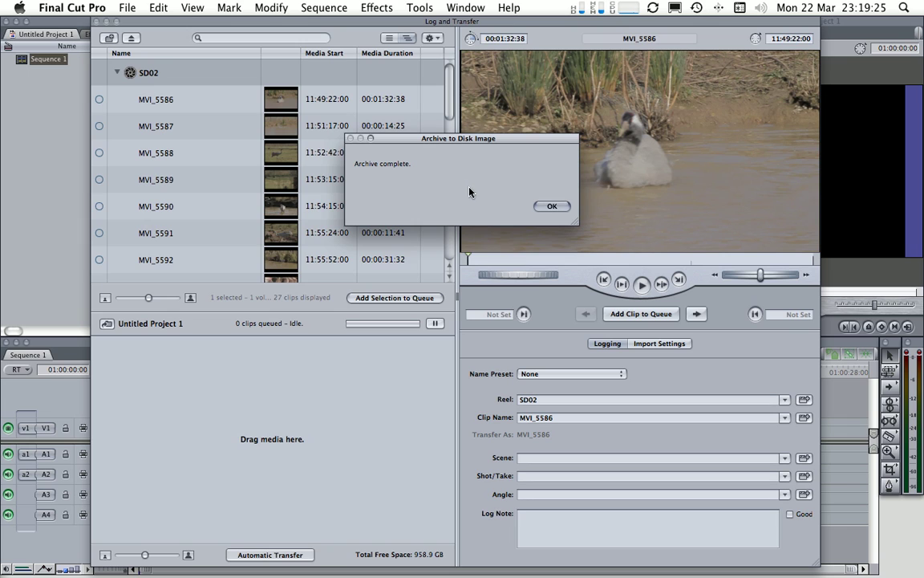
Dismiss the Archive complete notice, eject SD02, and close Log and Transfer.
click(550, 207)
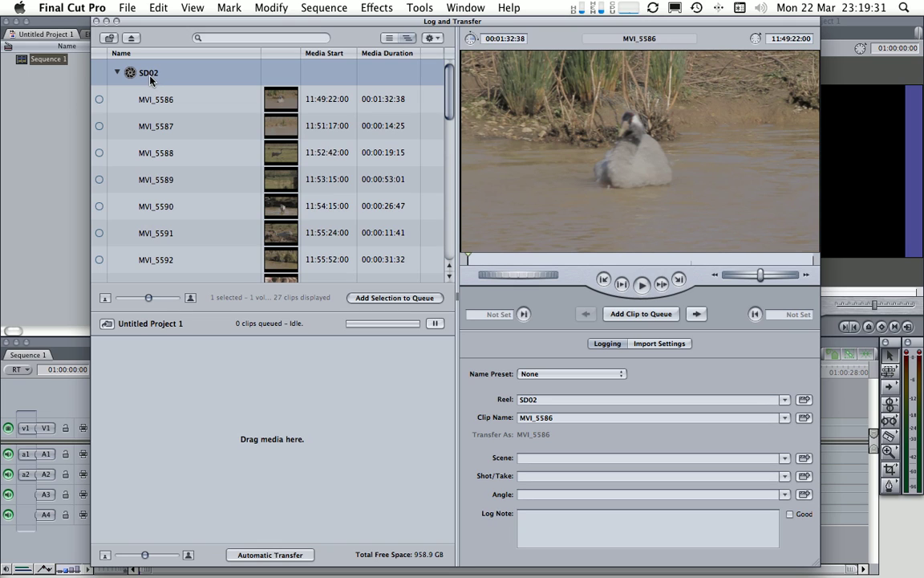
click(131, 40)
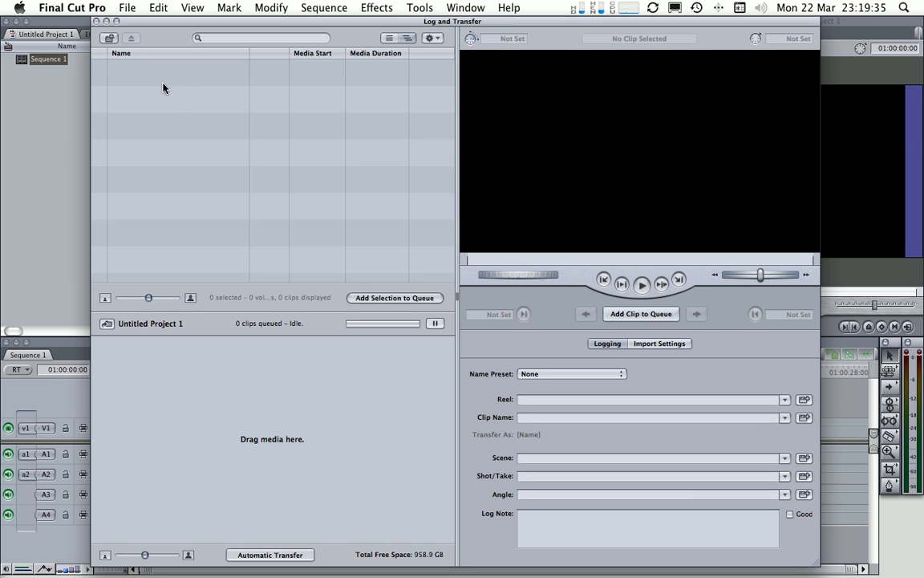
click(96, 22)
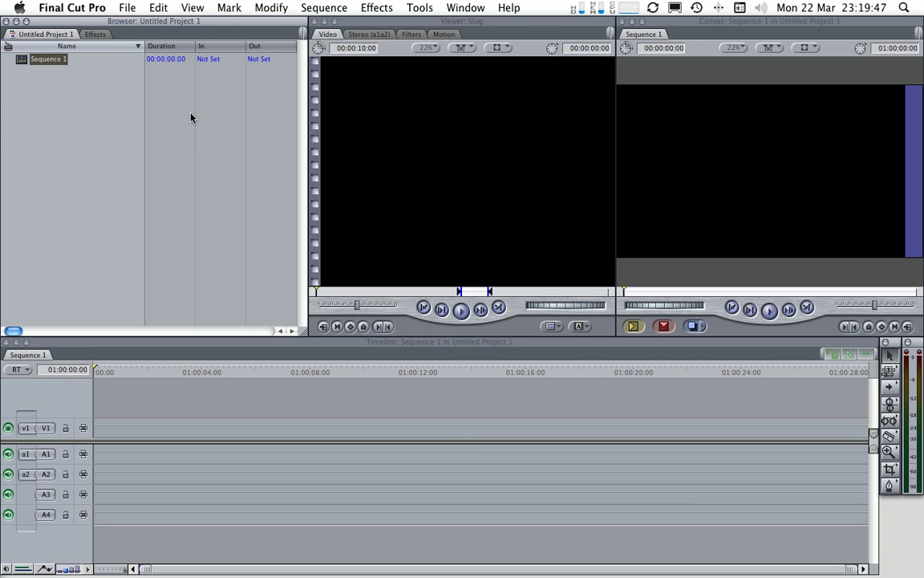
Mount MSD0021.dmg from the Desktop and rename its SD02 volume to MSD0021.
key(super+h)
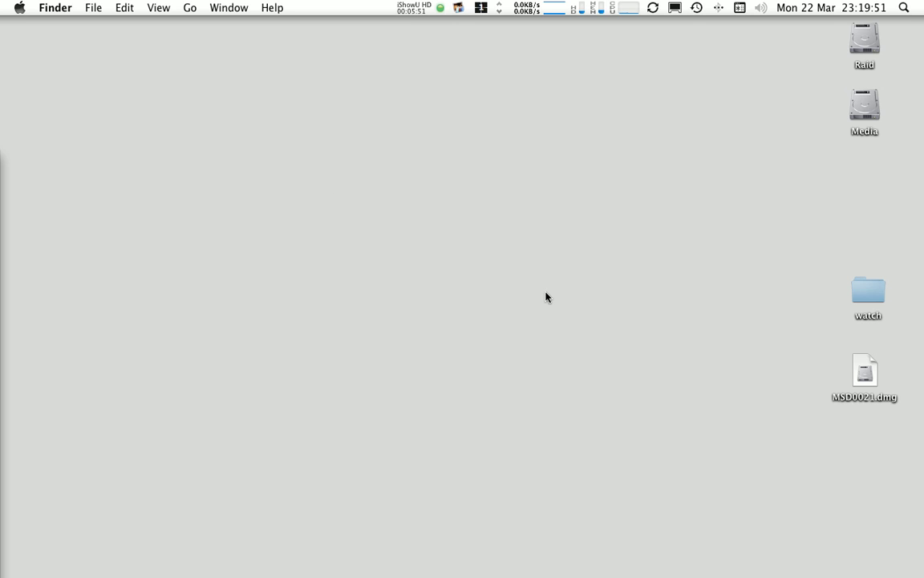
double_click(863, 378)
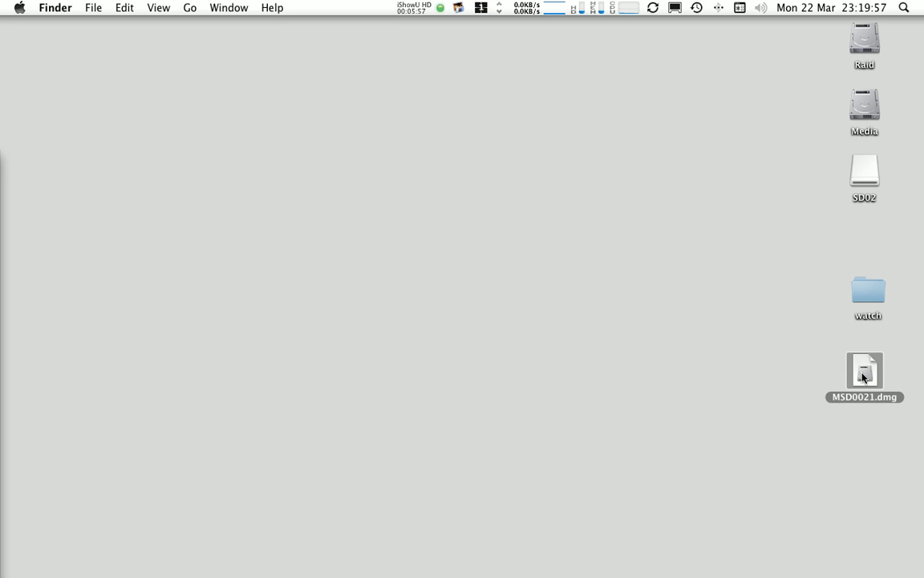
click(864, 203)
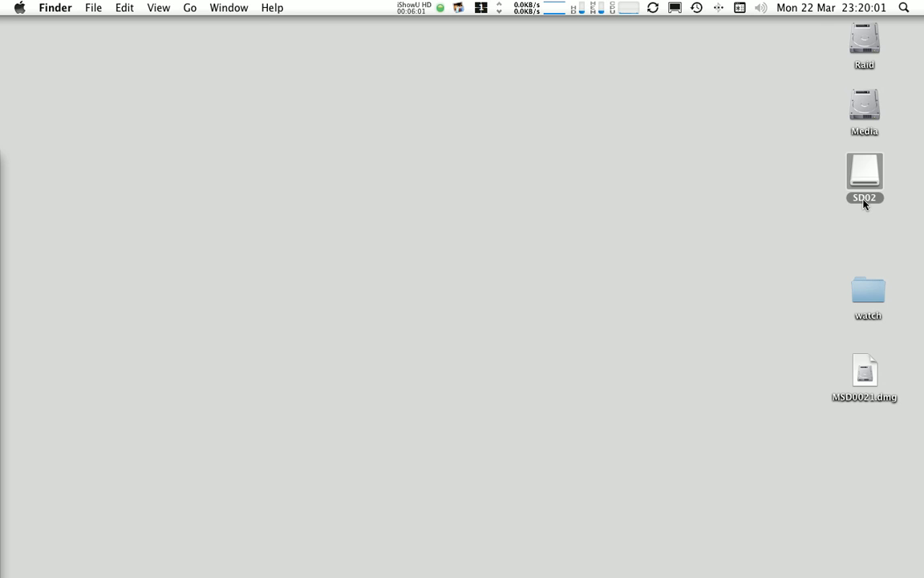
key(Return)
text(MSD0021)
Eject the MSD0021 volume and remount the MSD0021.dmg image.
right_click(865, 170)
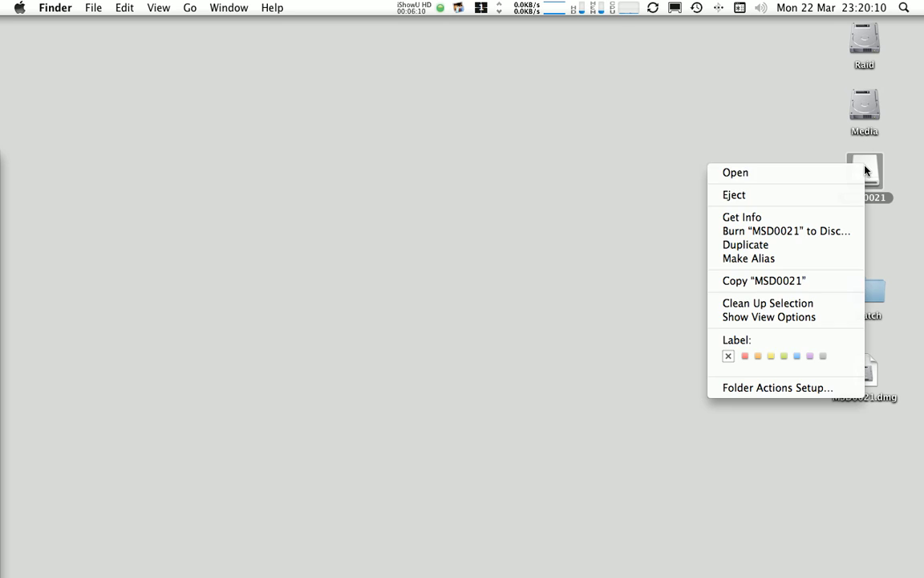
click(801, 197)
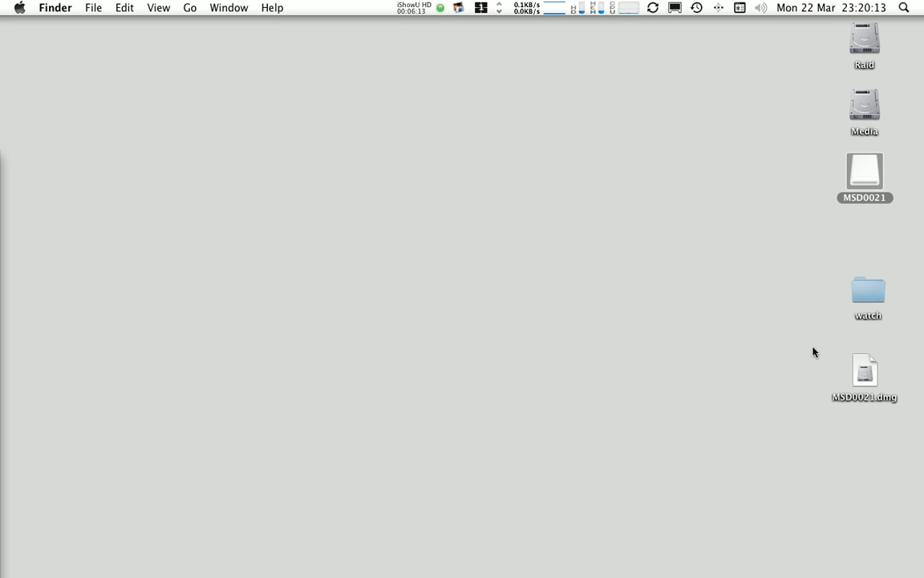
click(864, 375)
double_click(865, 376)
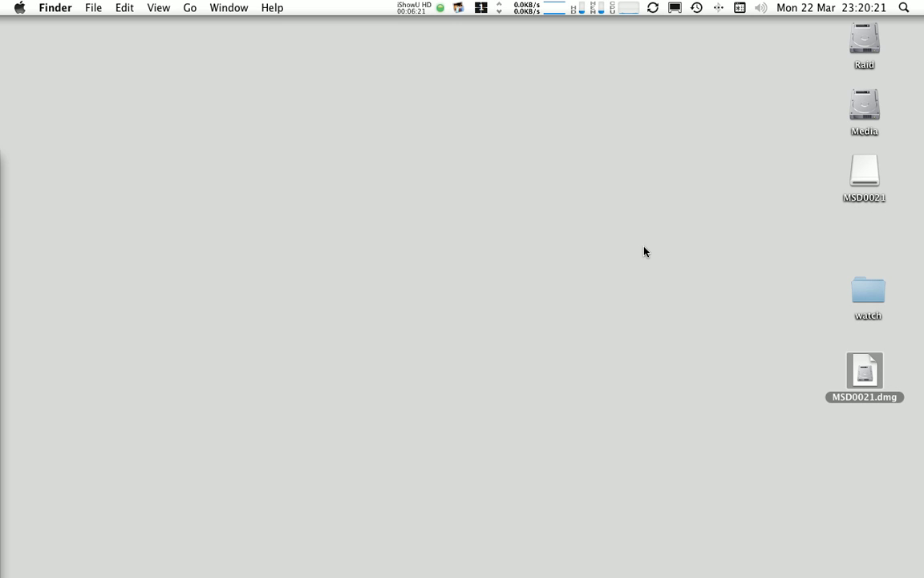
Reopen Log and Transfer in Final Cut Pro and select the MSD0021 reel.
key(super+Tab)
key(super+Tab)
key(super+Tab)
key(super+Tab)
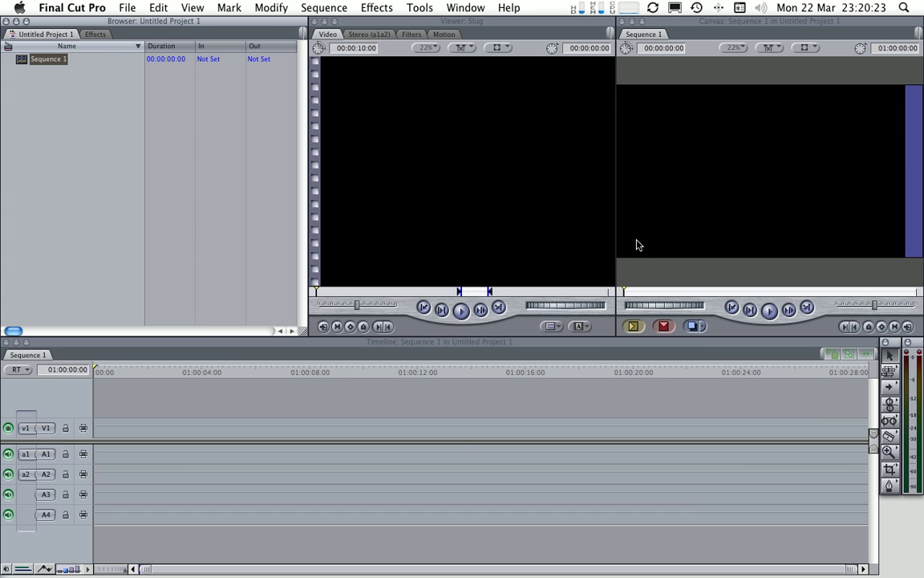
click(126, 8)
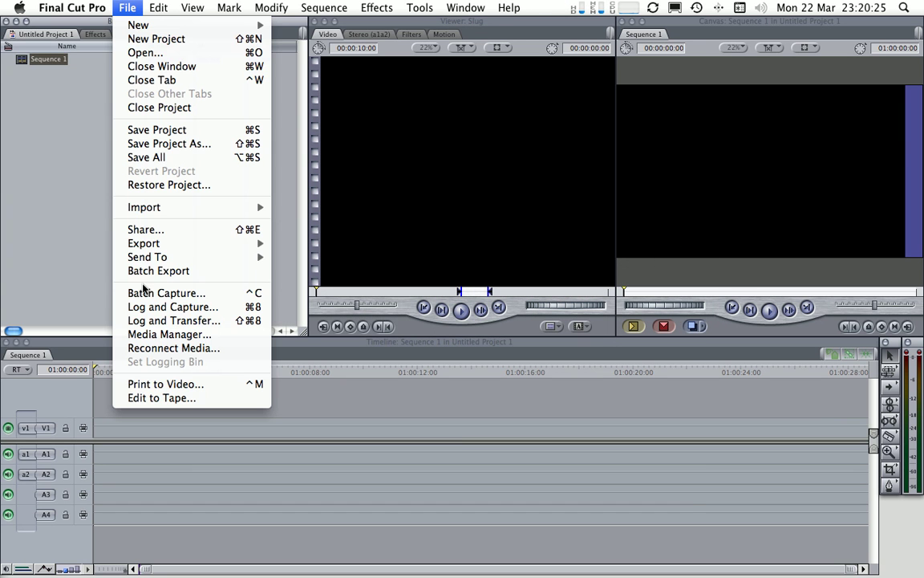
click(171, 320)
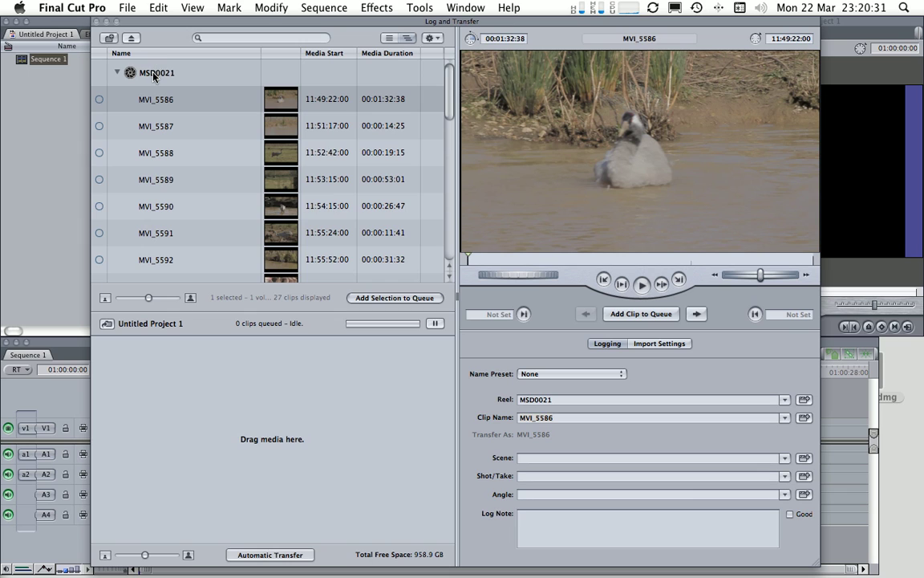
click(130, 76)
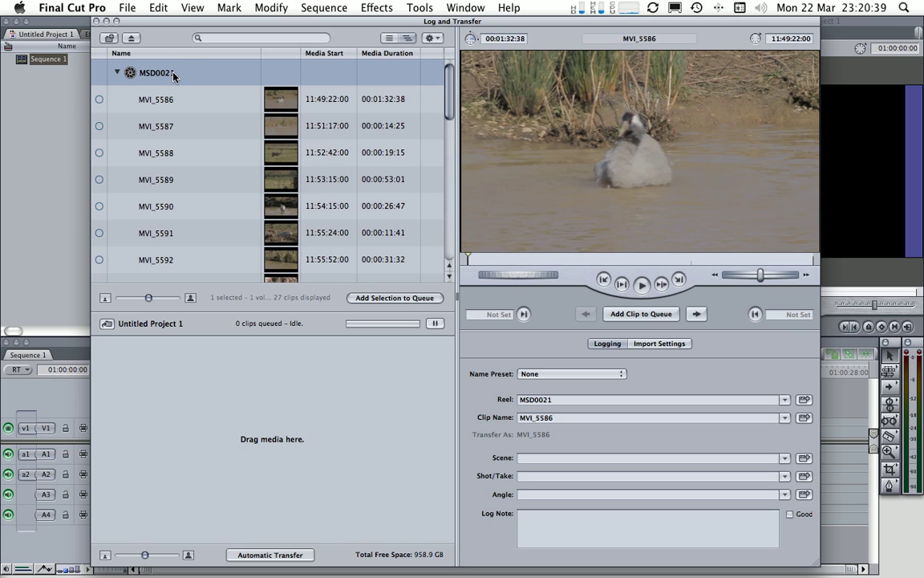
Select the flamingo clip MVI_5595 and add it to the transfer queue.
click(150, 87)
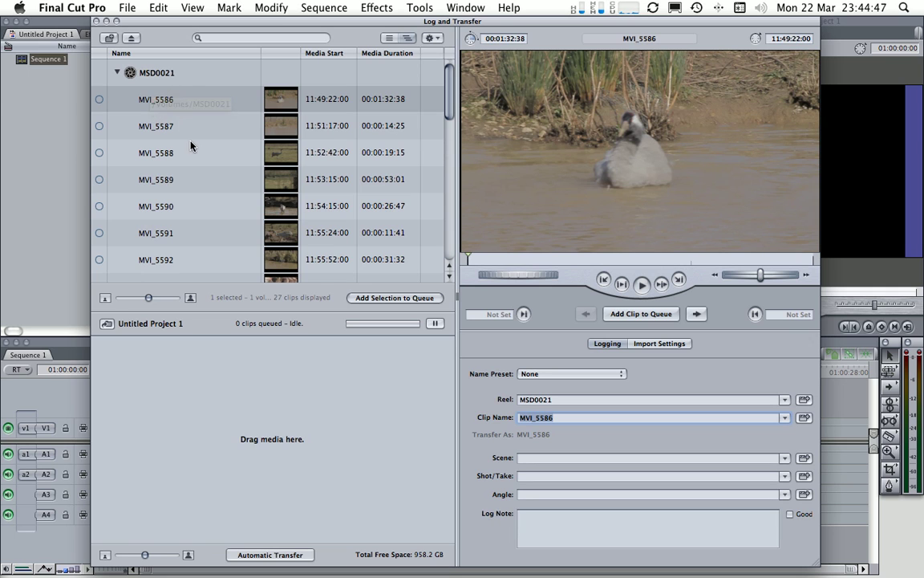
scroll(172, 126, down, 3)
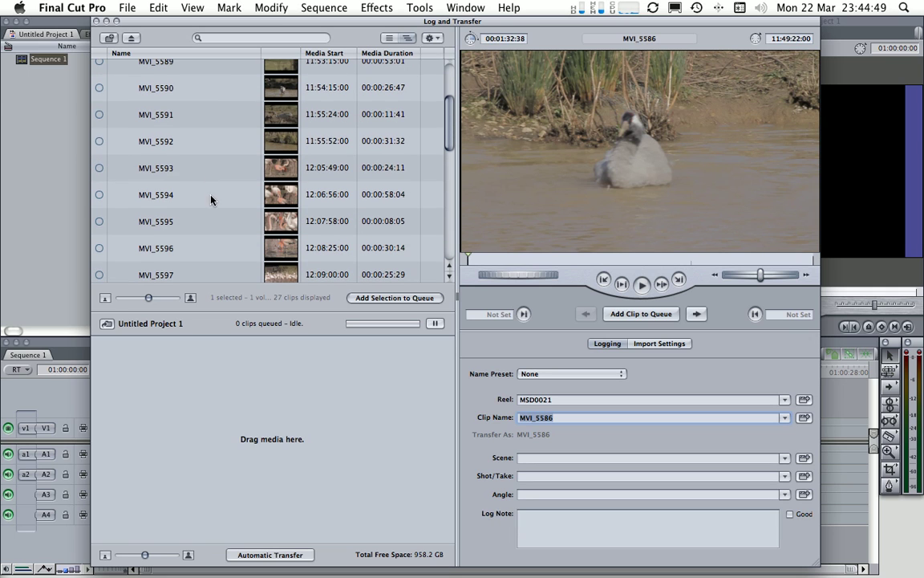
click(173, 224)
click(379, 299)
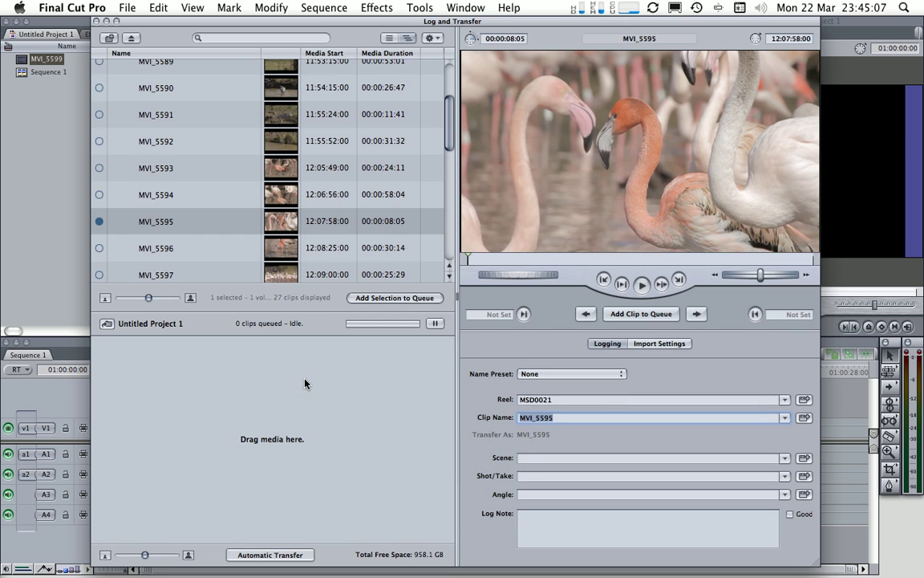
Load the ingested flamingo clip in the viewer and check its Format properties show Apple ProRes 422 (LT).
click(97, 21)
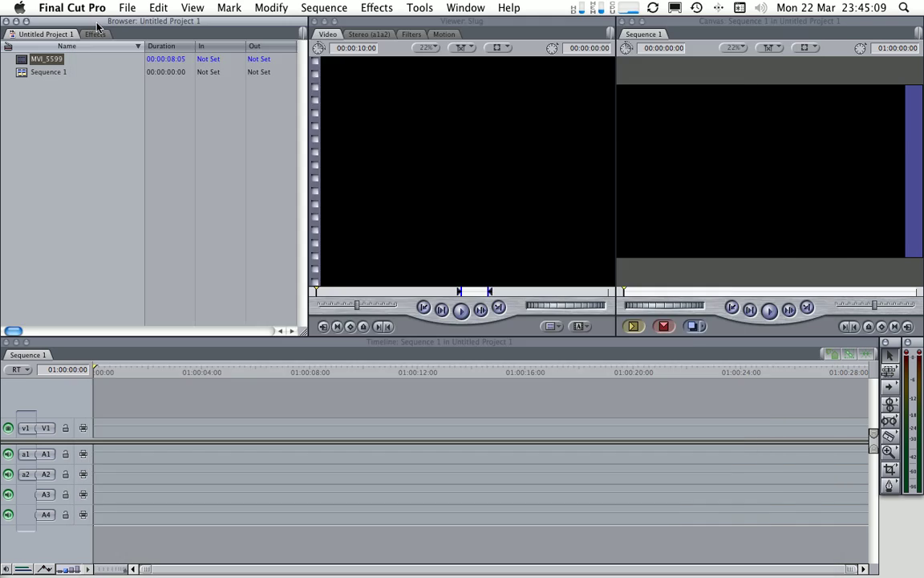
double_click(36, 59)
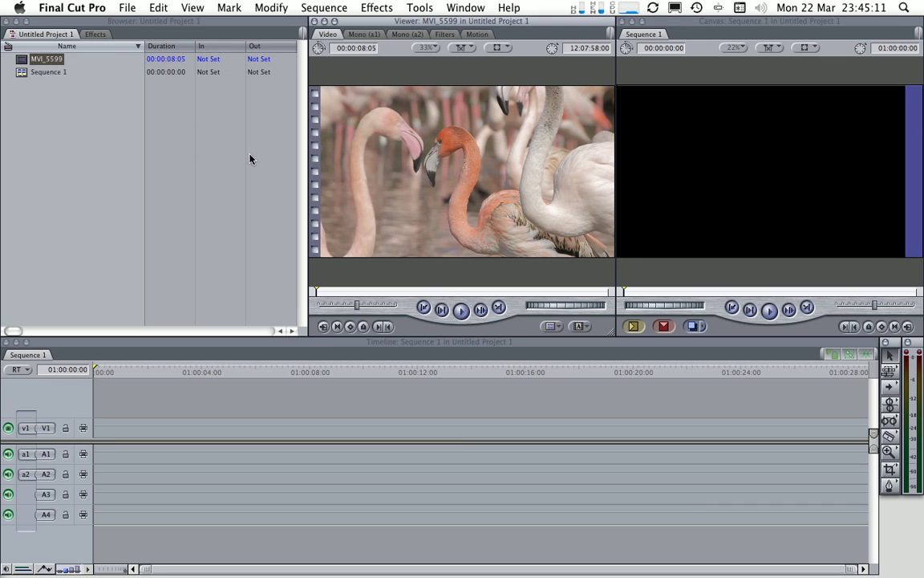
right_click(26, 57)
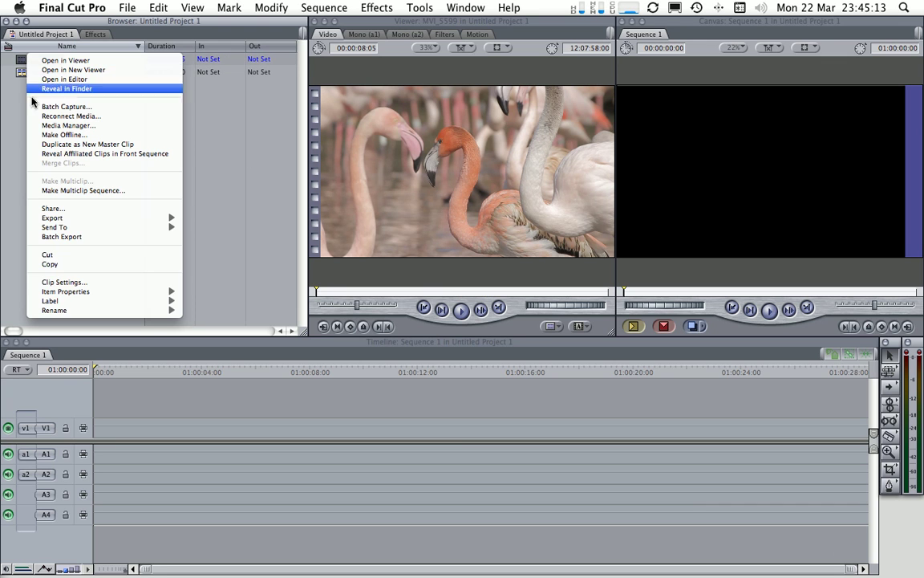
mouse_move(120, 293)
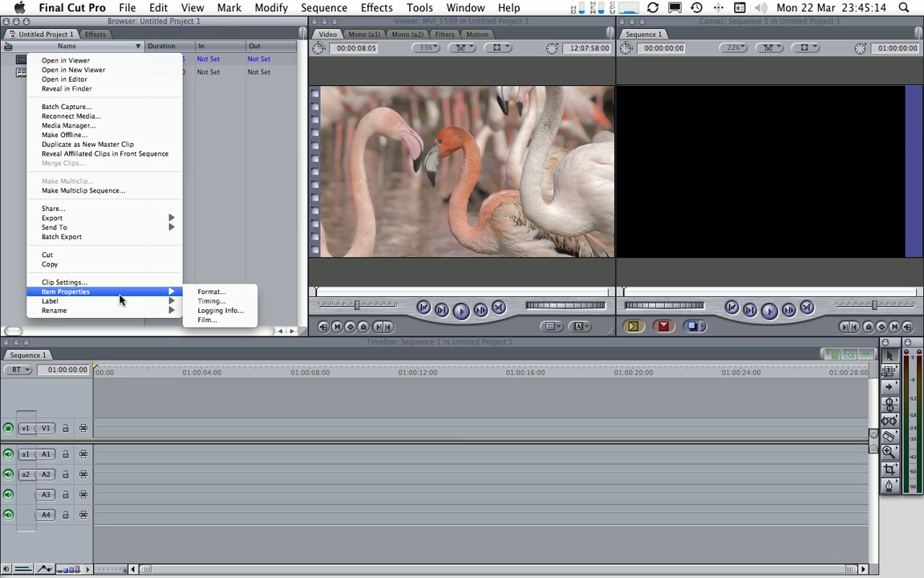
click(209, 293)
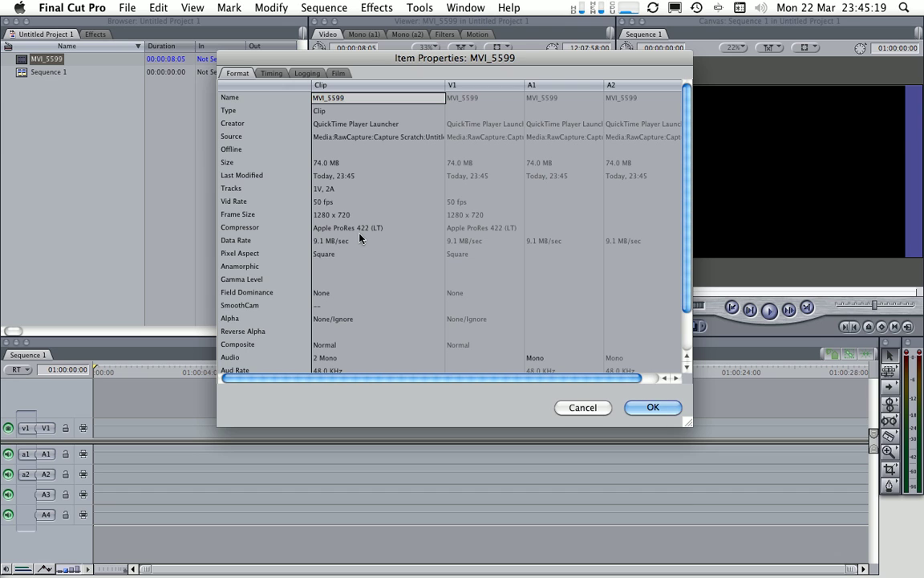
scroll(379, 243, down, 3)
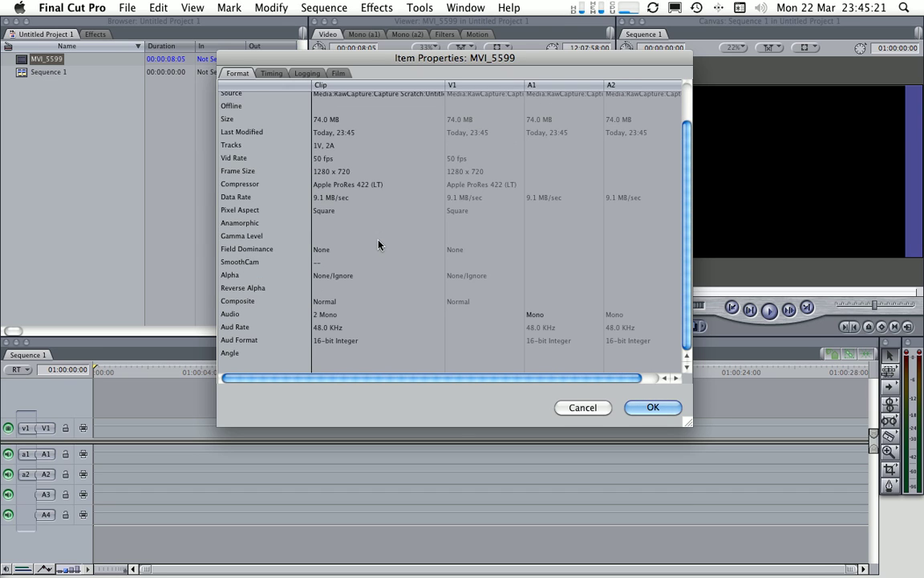
scroll(378, 241, up, 3)
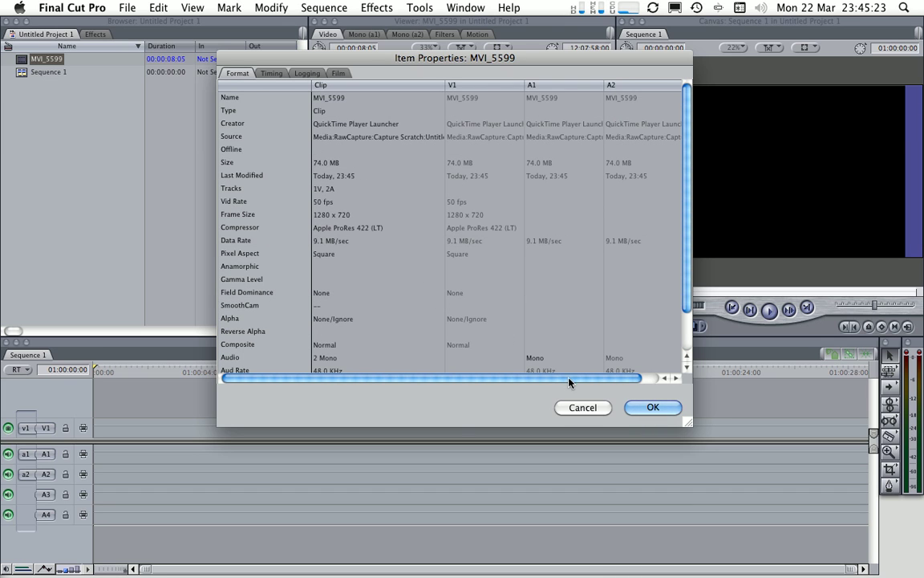
click(582, 408)
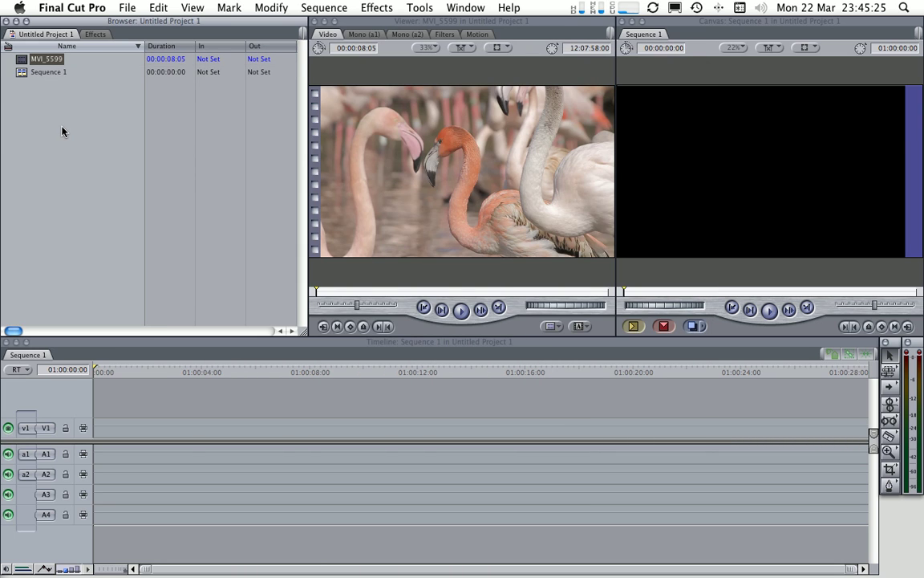